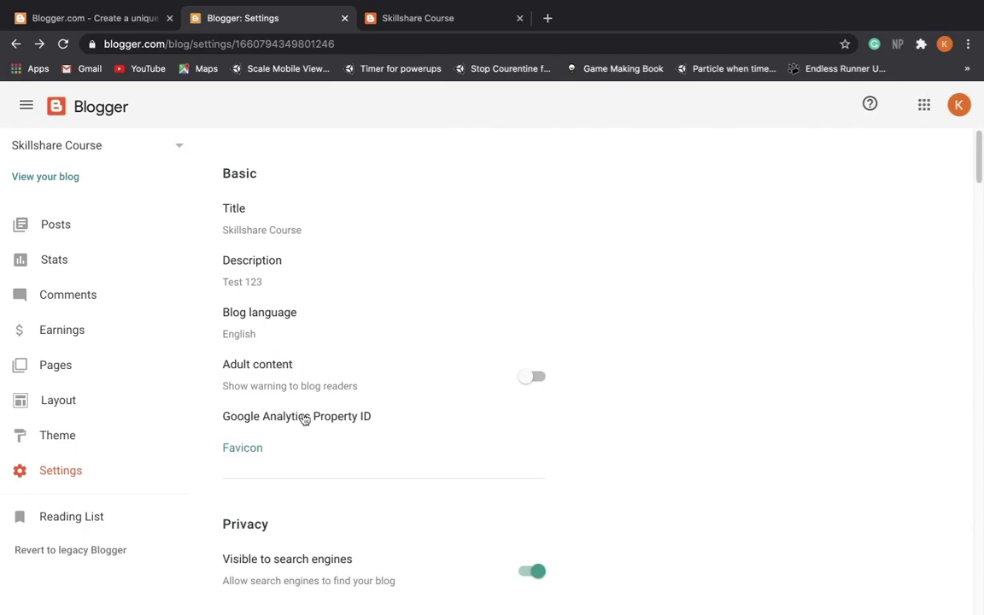
# Open the Google Analytics Property ID setting and dismiss it without saving an ID
pyautogui.click(304, 419)
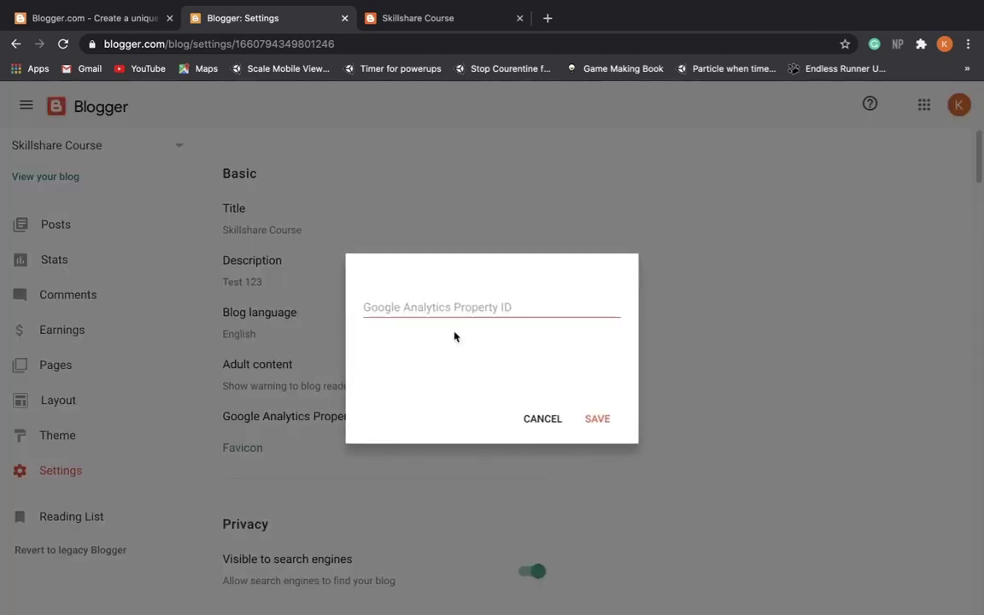
pyautogui.click(492, 305)
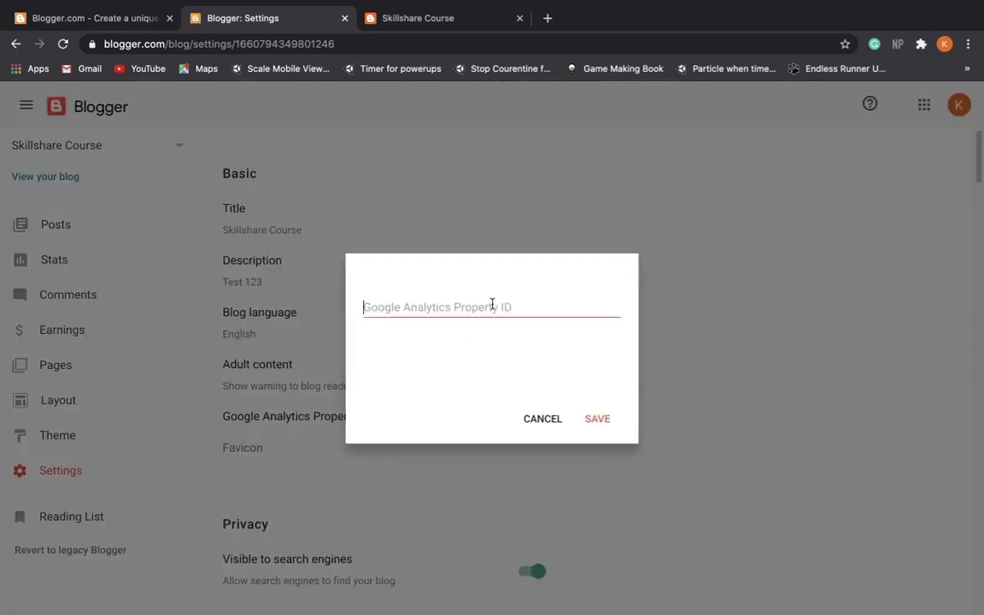
pyautogui.click(538, 420)
# Open the favicon setting and back out without choosing an image
pyautogui.scroll(-1, 382, 379)
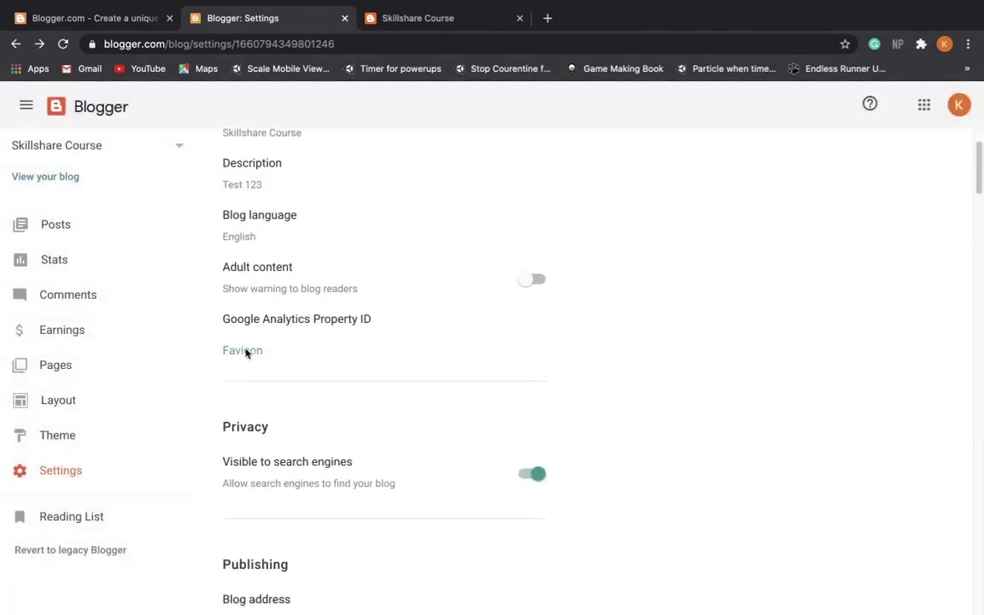
pyautogui.click(246, 351)
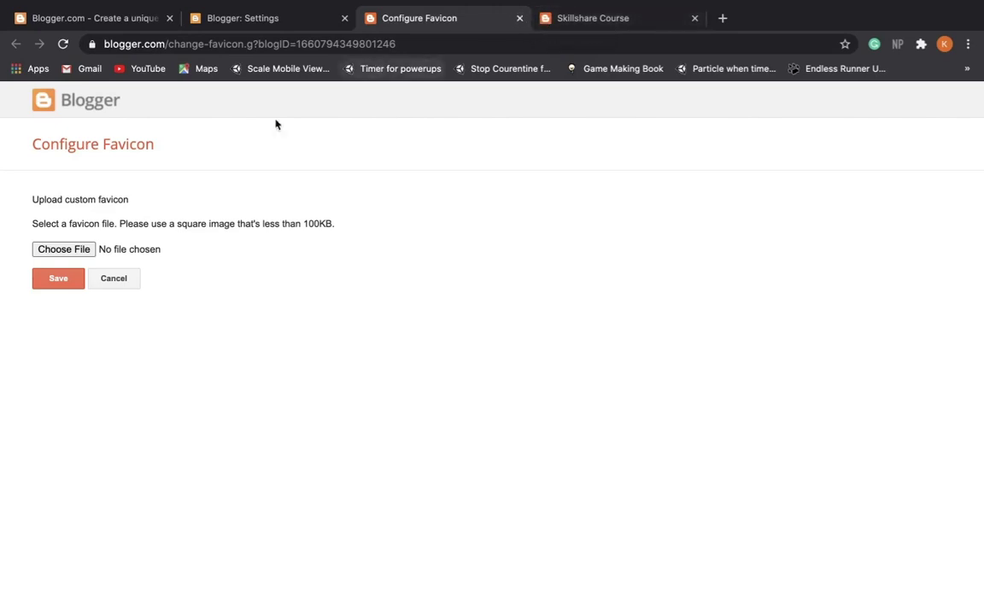
pyautogui.click(79, 253)
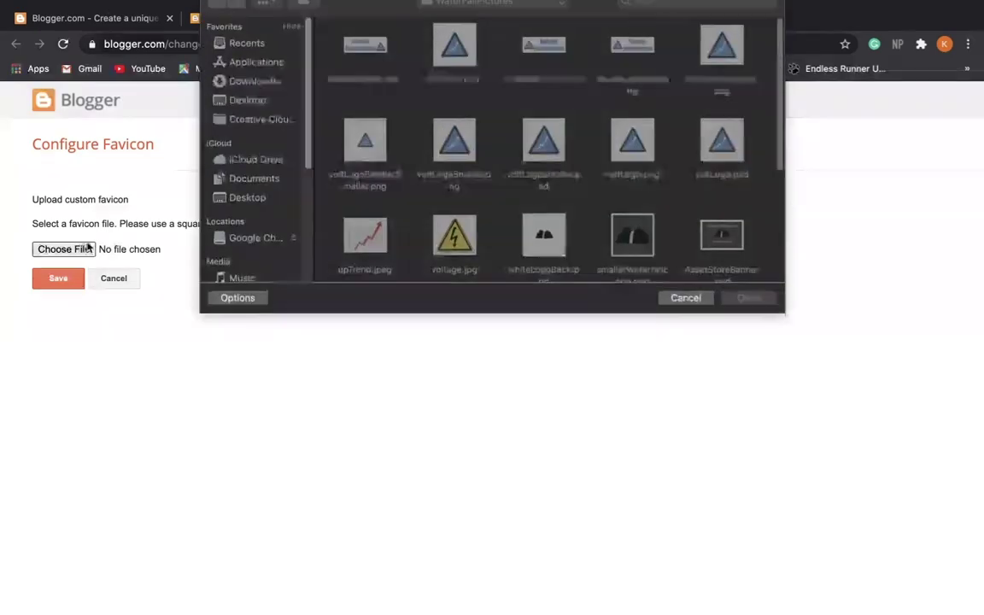
pyautogui.click(686, 312)
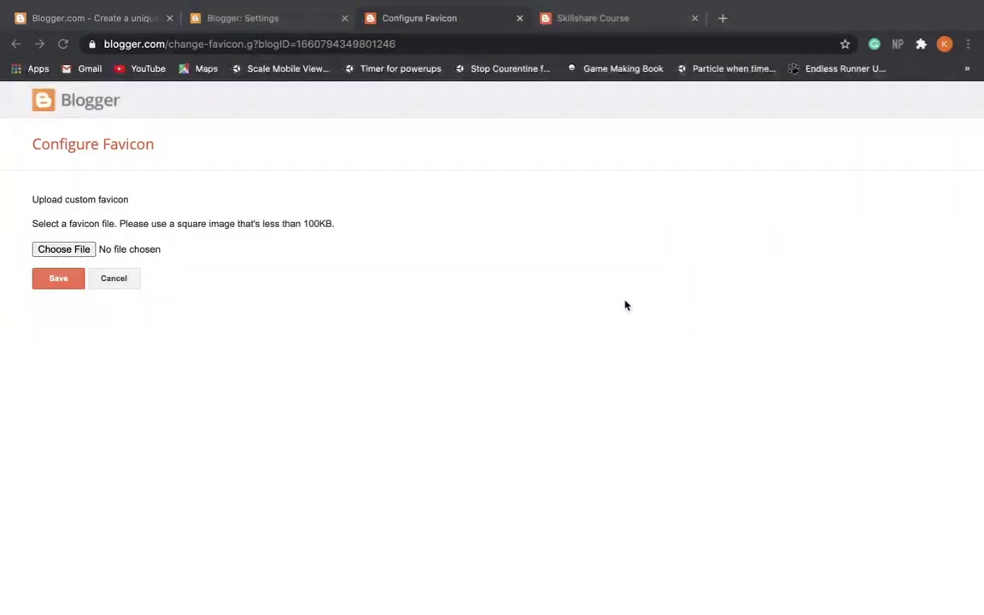
pyautogui.press('super+w')
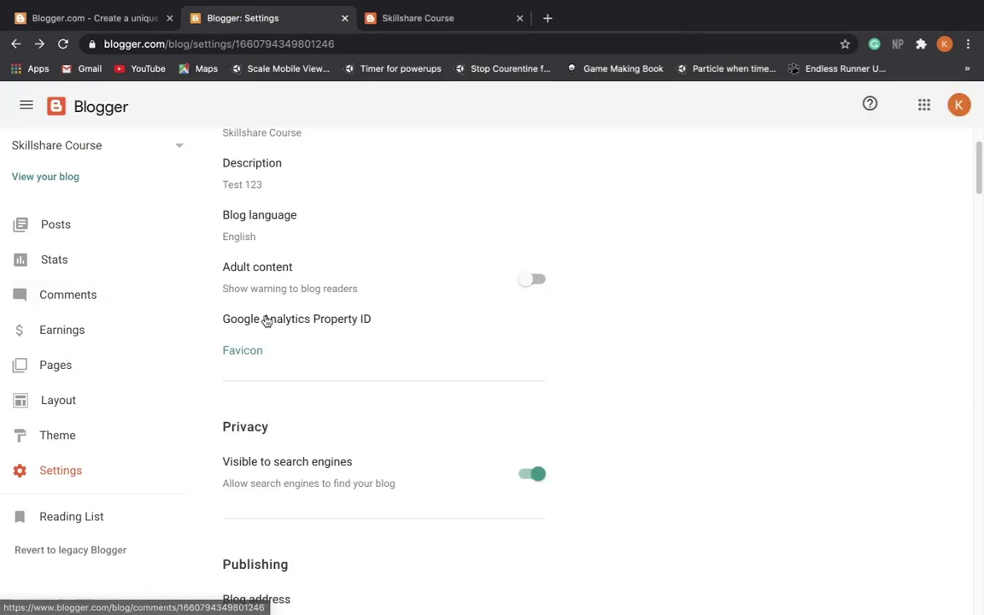
# Scroll down to the Publishing and HTTPS sections, leaving HTTPS redirect on
pyautogui.scroll(-3, 341, 331)
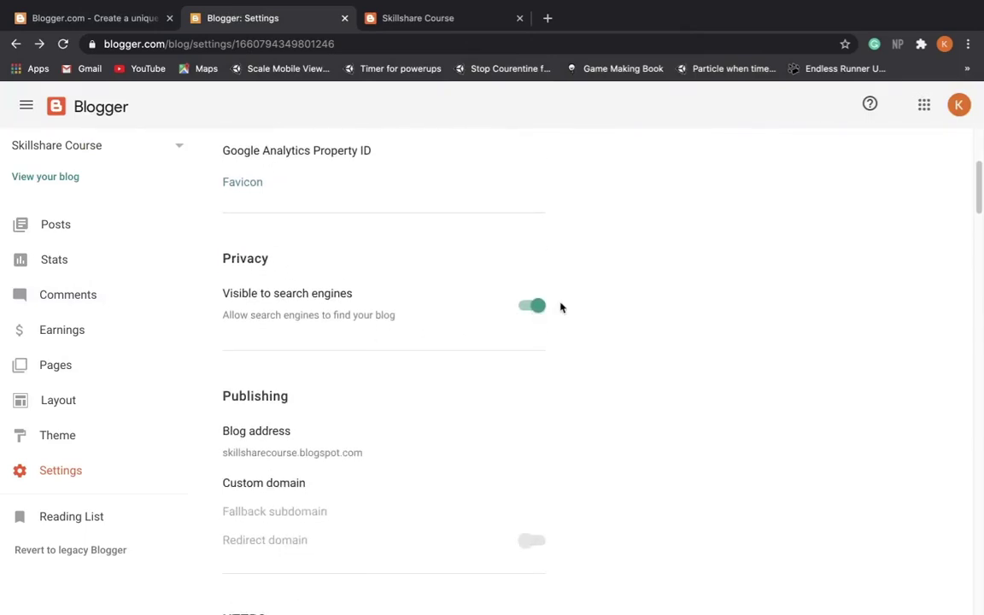
pyautogui.scroll(-2, 468, 376)
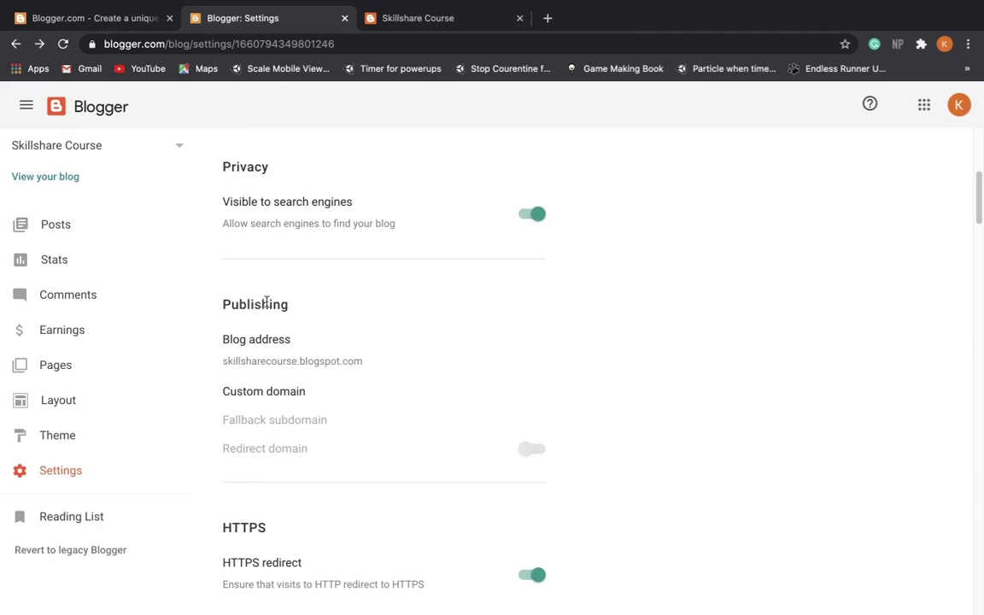
pyautogui.scroll(-1, 323, 338)
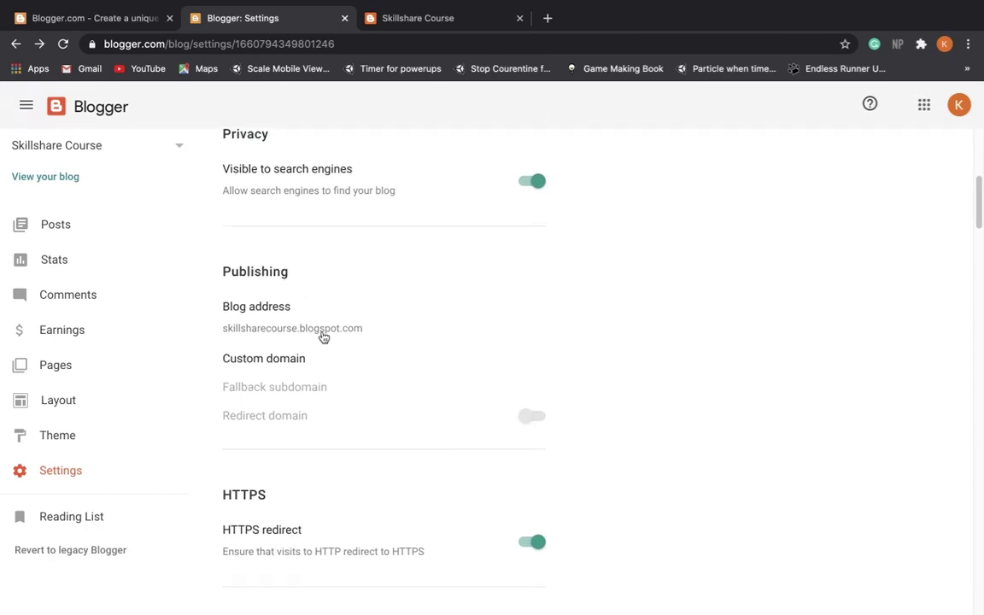
# Open Custom domain, view the Google Domains purchase suggestions, then close that window without buying
pyautogui.click(259, 360)
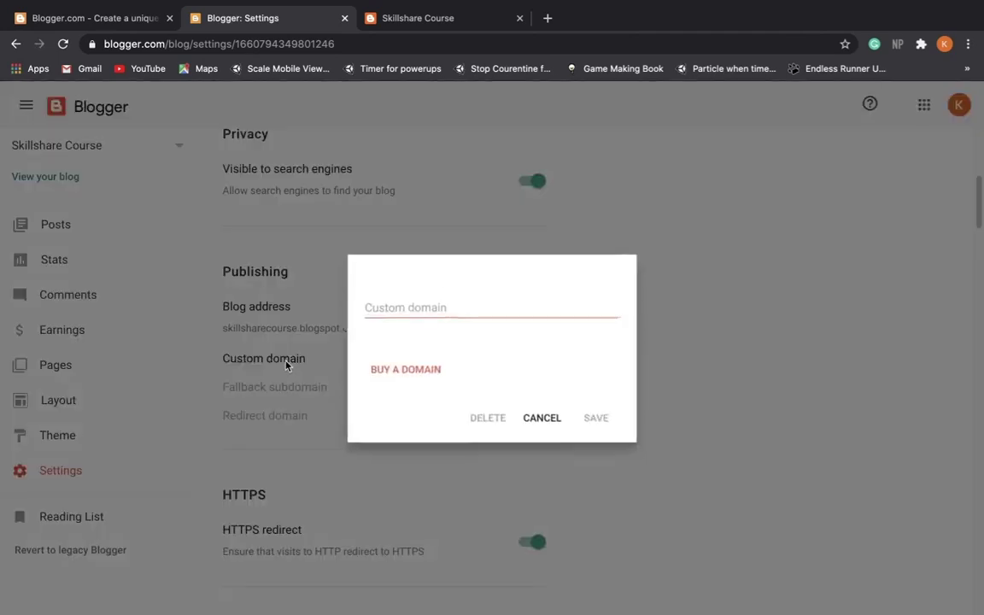
pyautogui.click(415, 369)
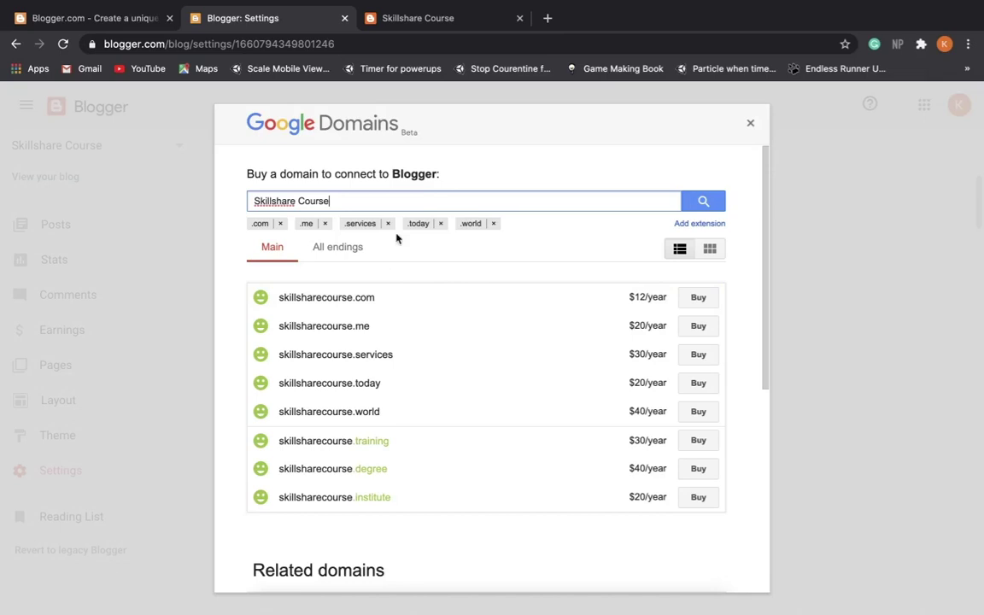
pyautogui.click(749, 124)
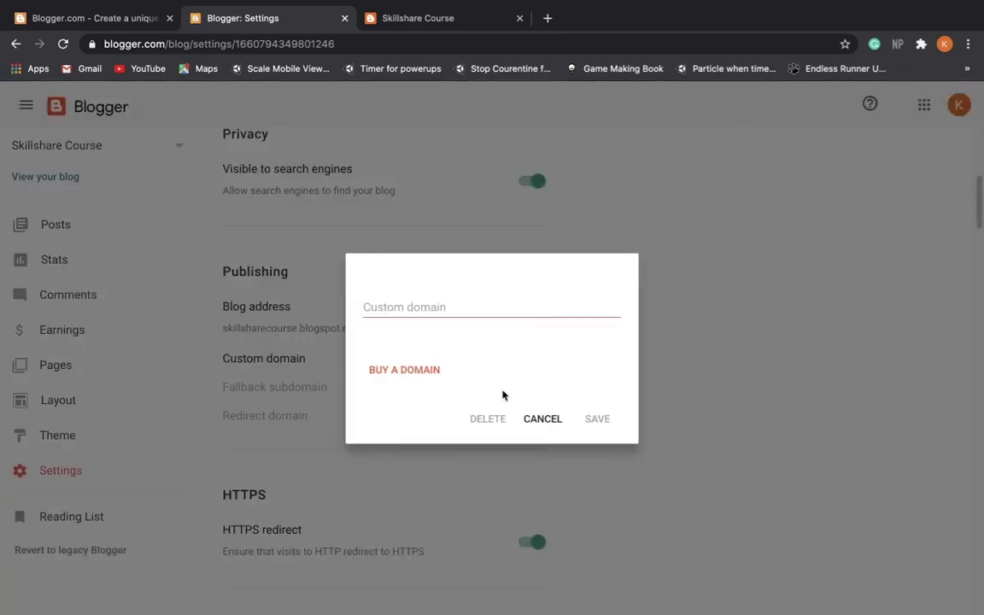
# Cancel the Custom domain dialog and scroll through Permissions and Posts down to Comments
pyautogui.click(542, 418)
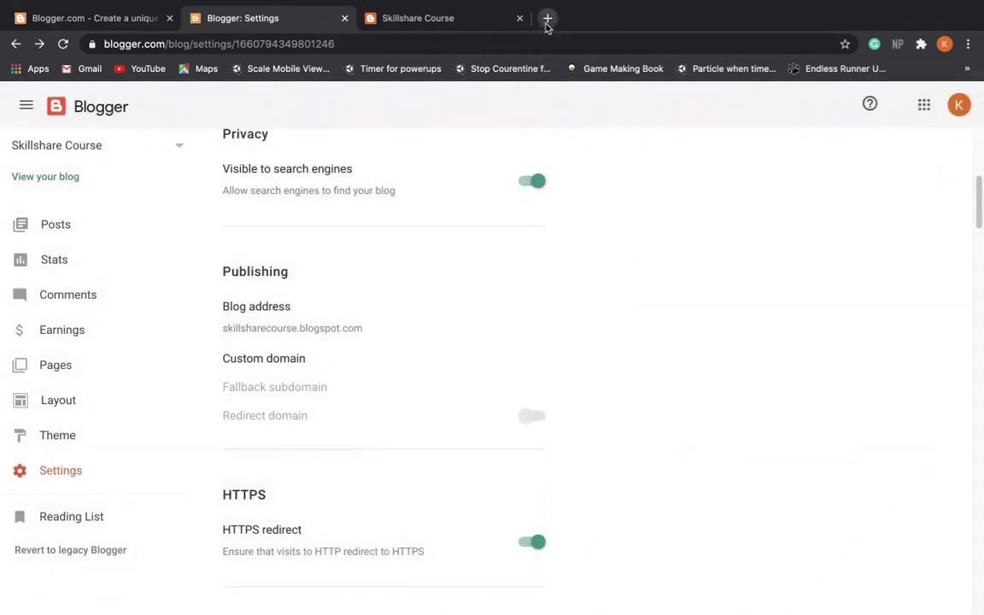
pyautogui.scroll(-2, 571, 319)
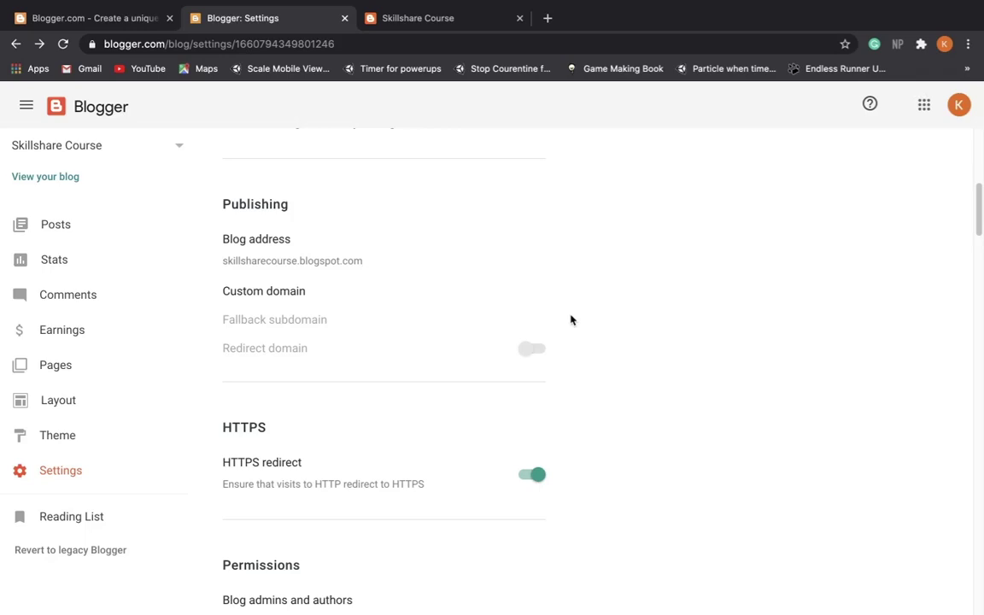
pyautogui.scroll(-3, 571, 319)
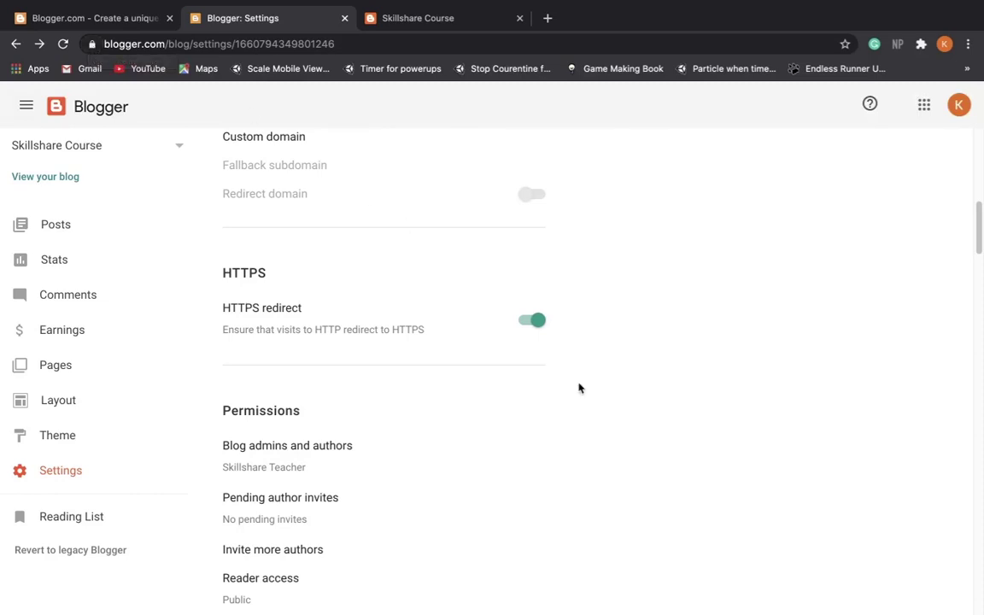
pyautogui.scroll(-3, 579, 389)
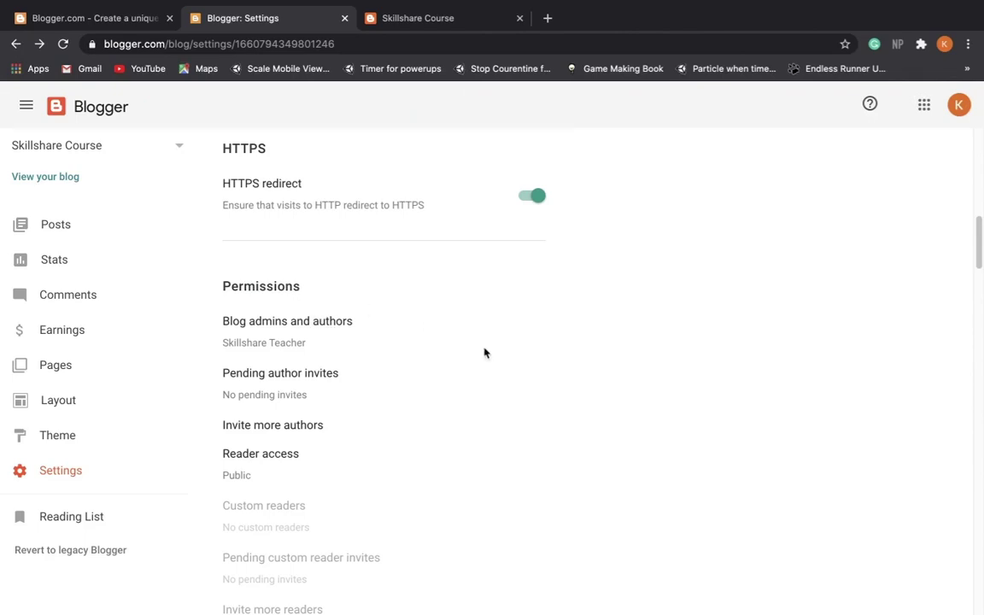
pyautogui.scroll(-8, 484, 352)
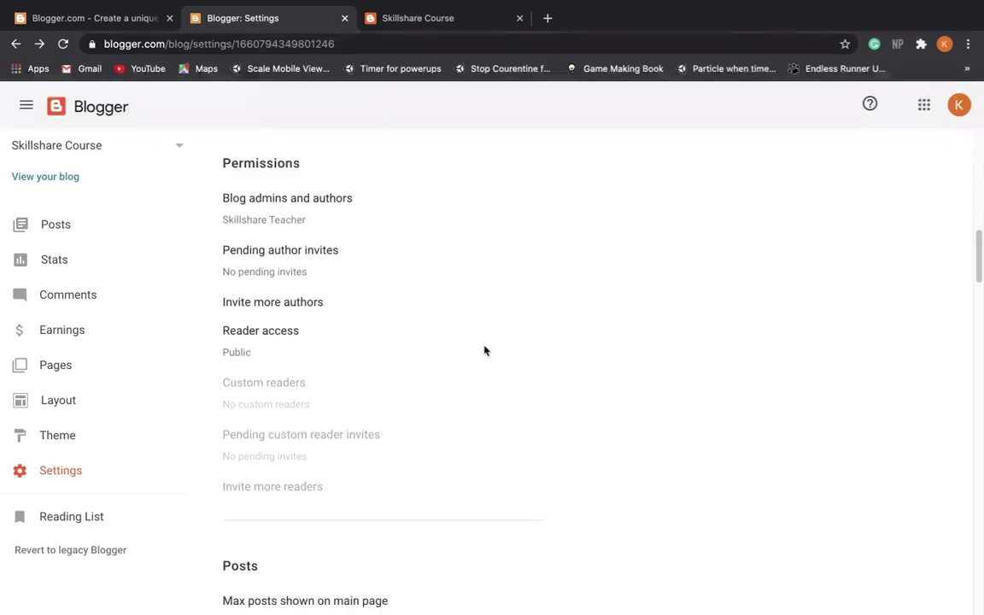
pyautogui.scroll(-4, 484, 350)
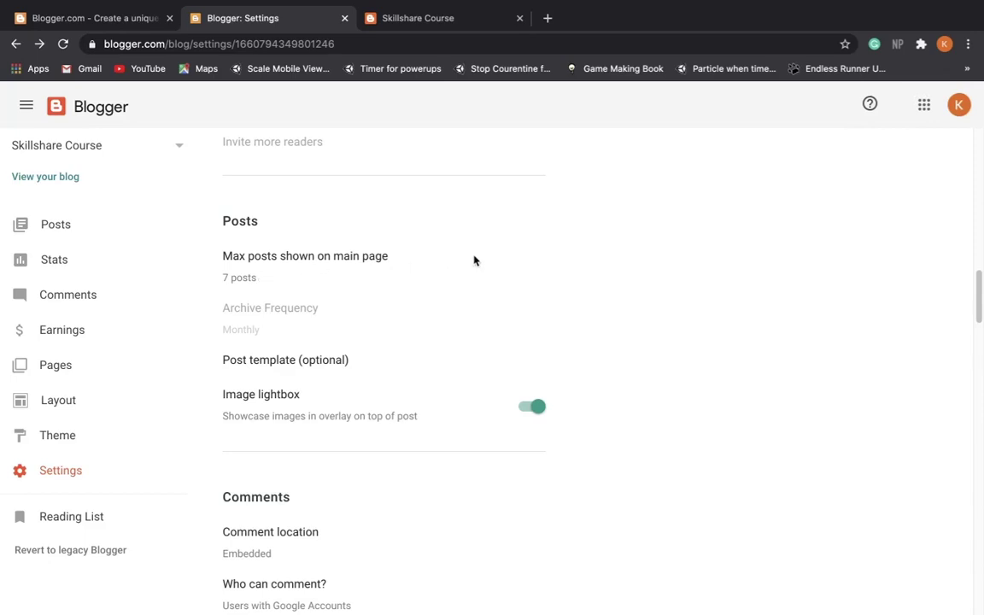
pyautogui.scroll(-3, 474, 258)
pyautogui.scroll(-2, 461, 384)
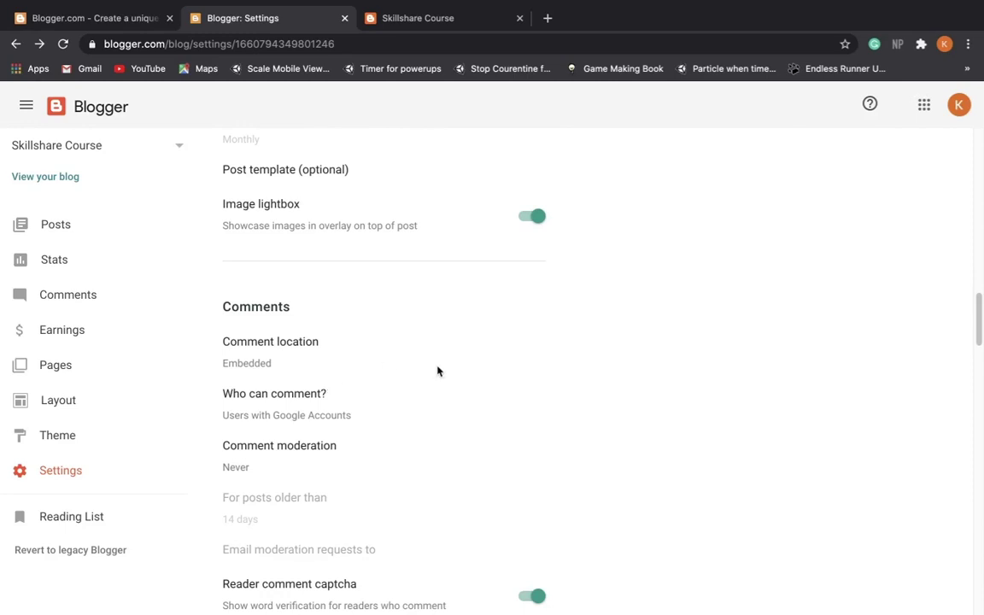
pyautogui.scroll(-1, 435, 367)
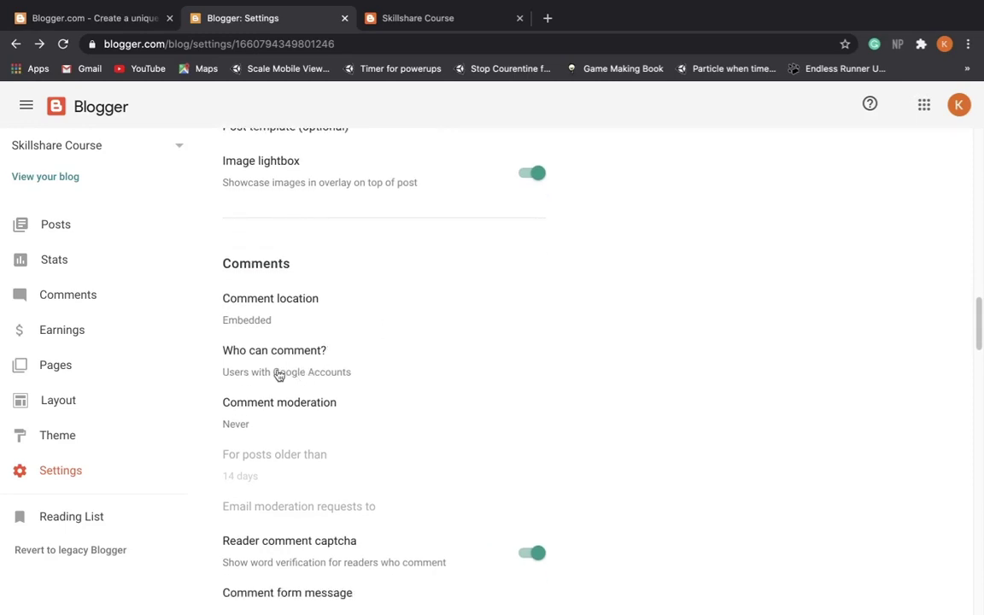
# Open and cancel the 'Who can comment?' choice, then scroll down to Meta tags
pyautogui.click(306, 372)
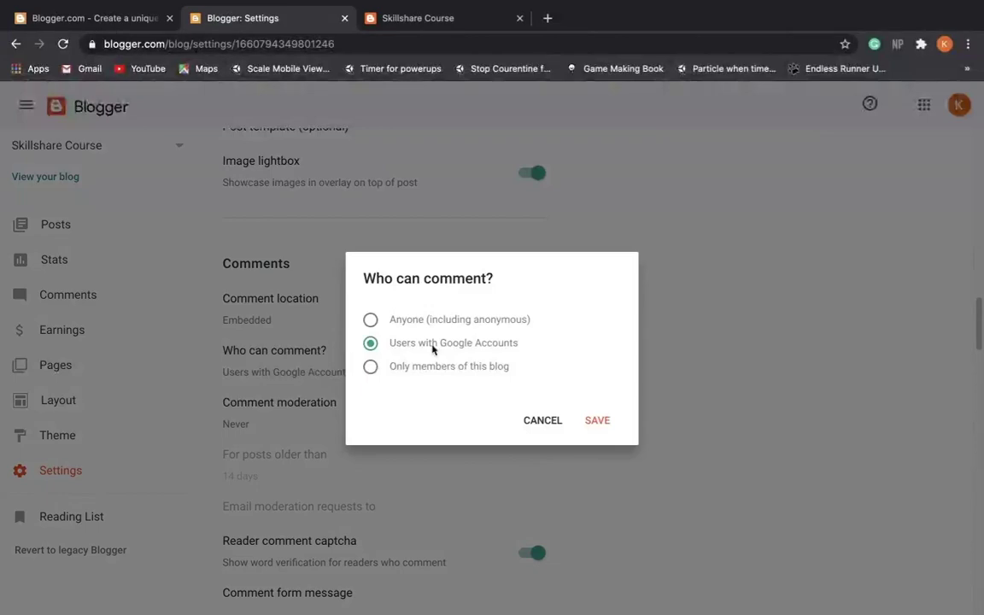
pyautogui.click(541, 421)
pyautogui.scroll(-5, 542, 380)
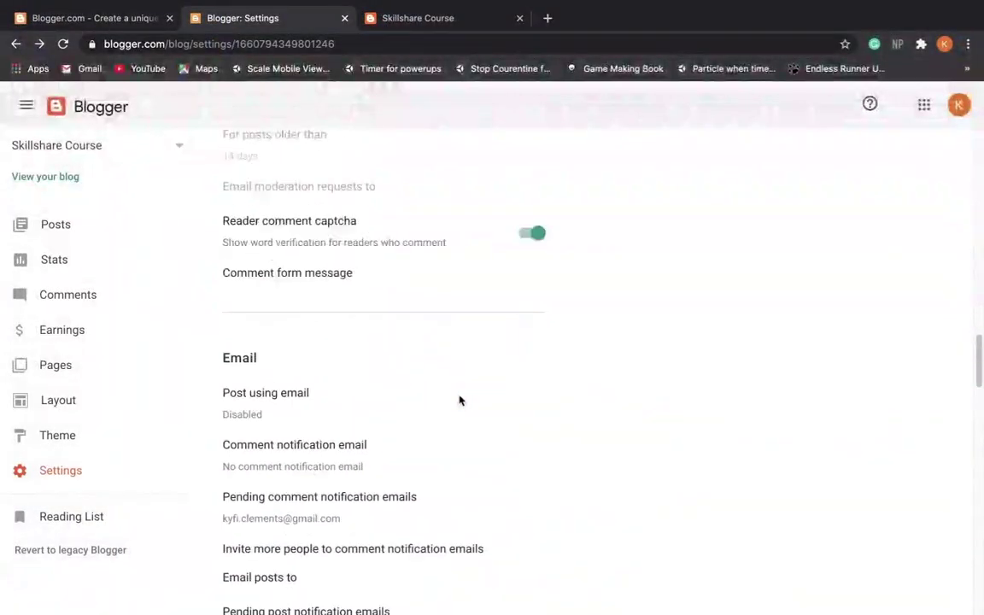
pyautogui.scroll(-2, 465, 401)
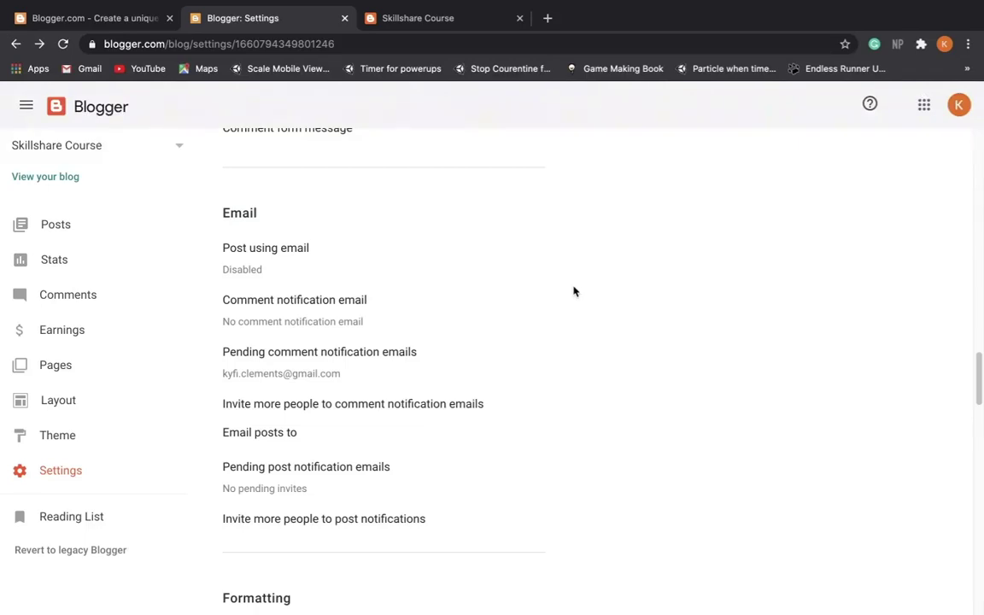
pyautogui.scroll(-3, 574, 290)
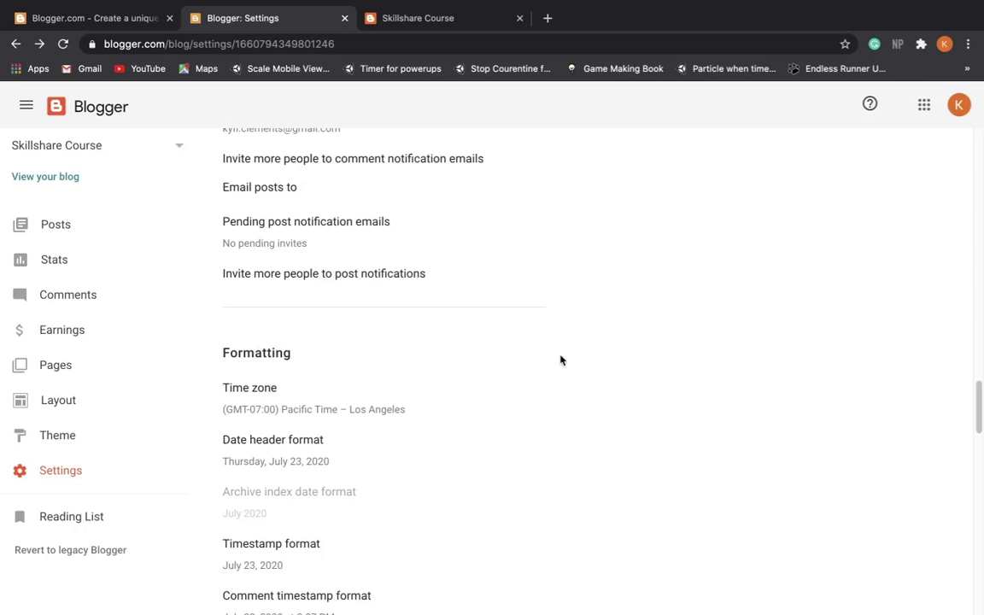
pyautogui.scroll(-2, 560, 359)
pyautogui.scroll(-3, 560, 359)
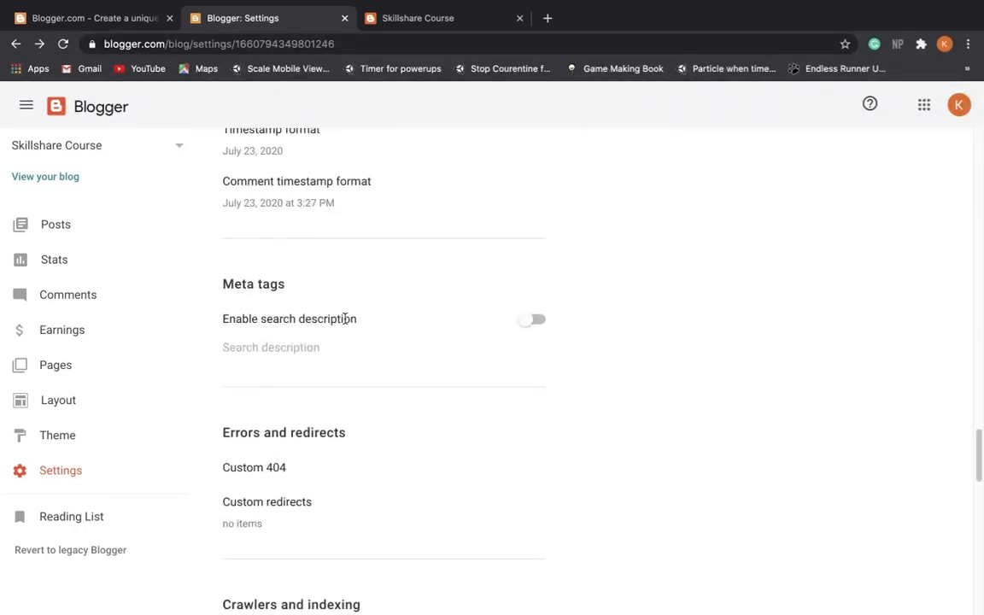
# Enable the search description and save it as 'Skillshare learning'
pyautogui.click(531, 320)
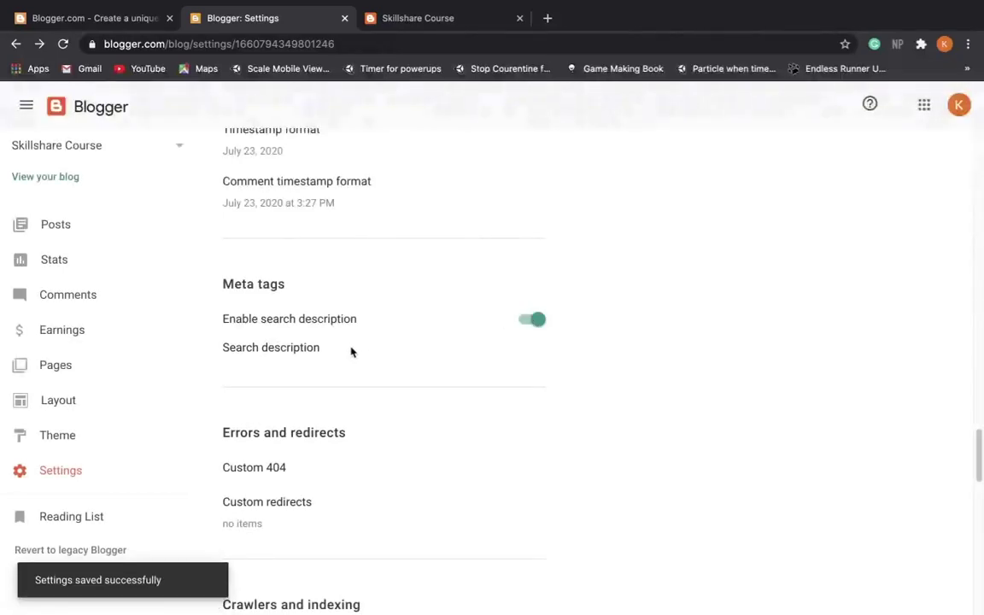
pyautogui.click(345, 348)
pyautogui.click(399, 344)
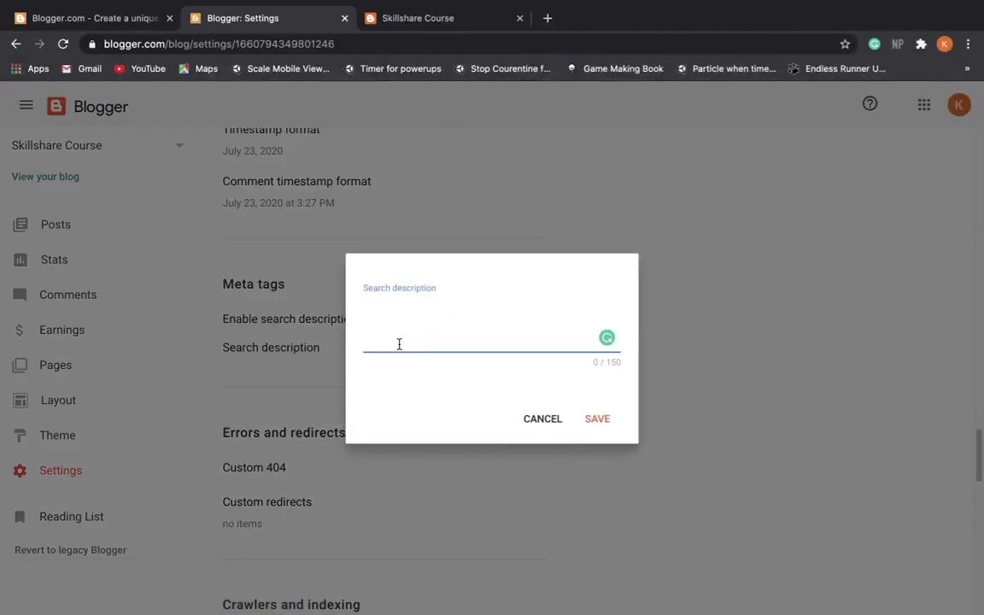
pyautogui.write('Skillshare learning')
pyautogui.click(606, 418)
# Scroll through the remaining settings past custom robots.txt, robots header tags and ads.txt
pyautogui.scroll(-3, 461, 418)
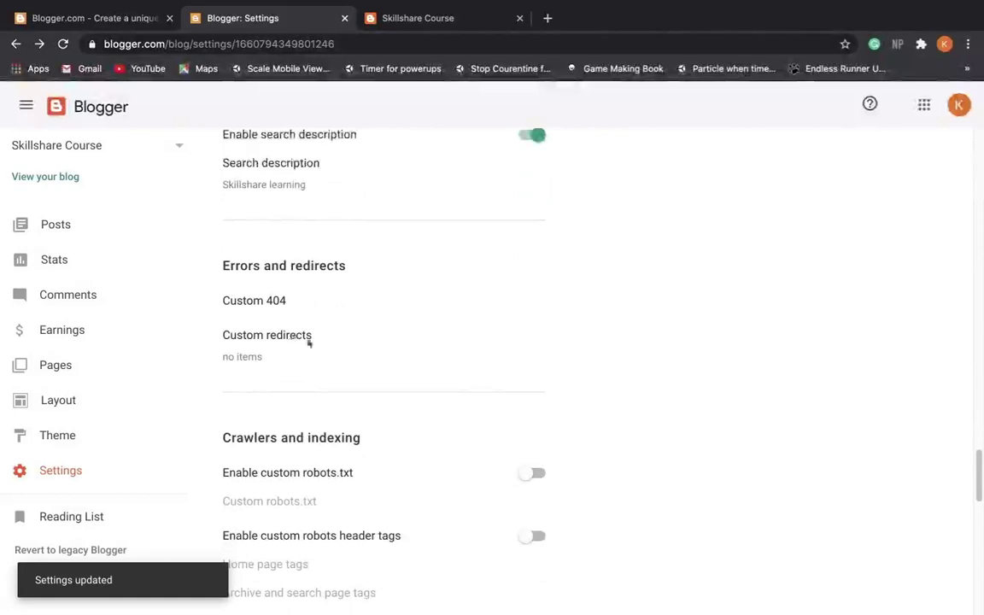
pyautogui.scroll(-3, 505, 316)
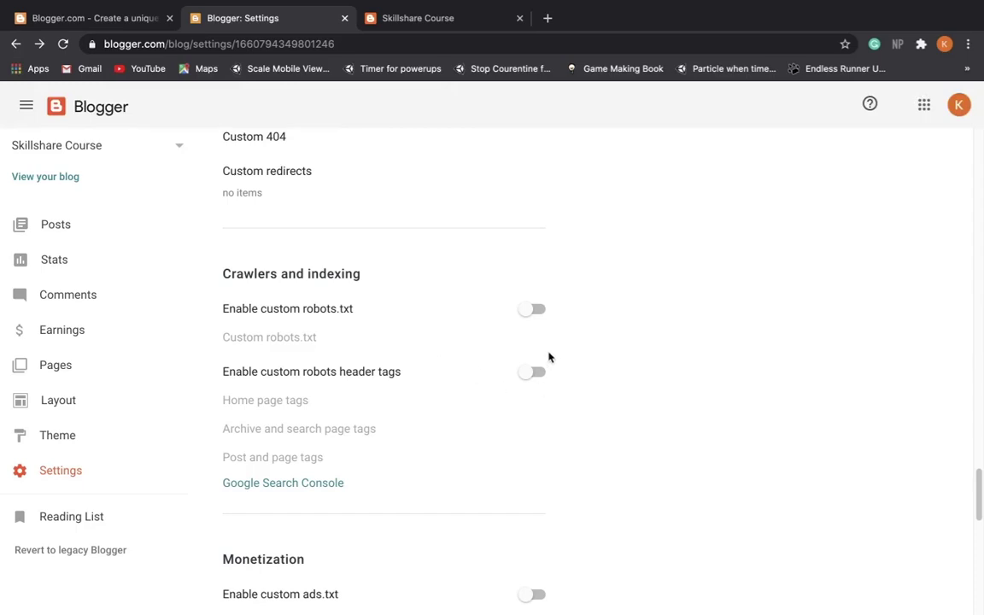
pyautogui.scroll(-5, 645, 387)
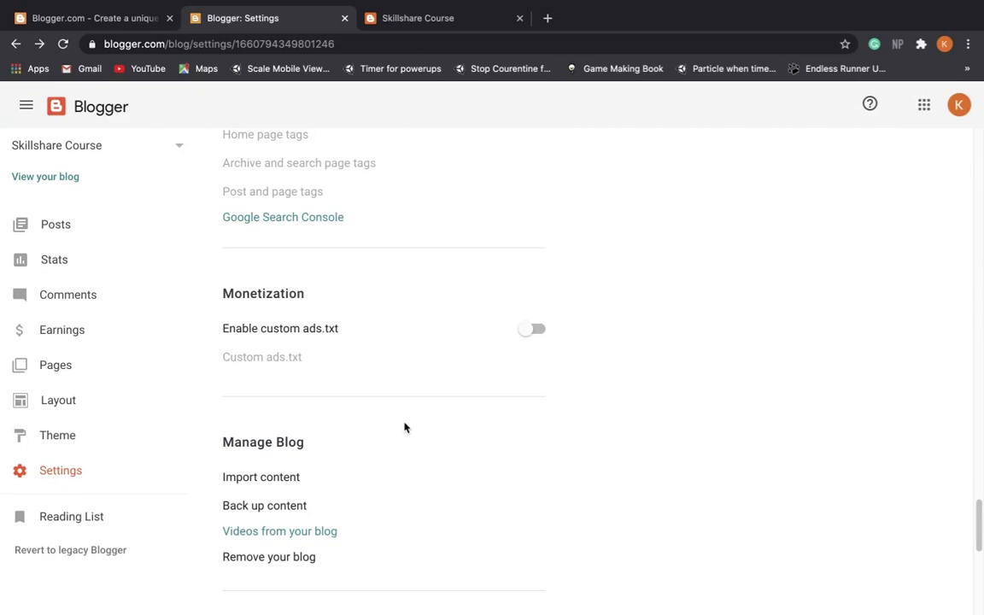
# Visit Earnings, return to Settings, and scroll down through all sections
pyautogui.click(116, 333)
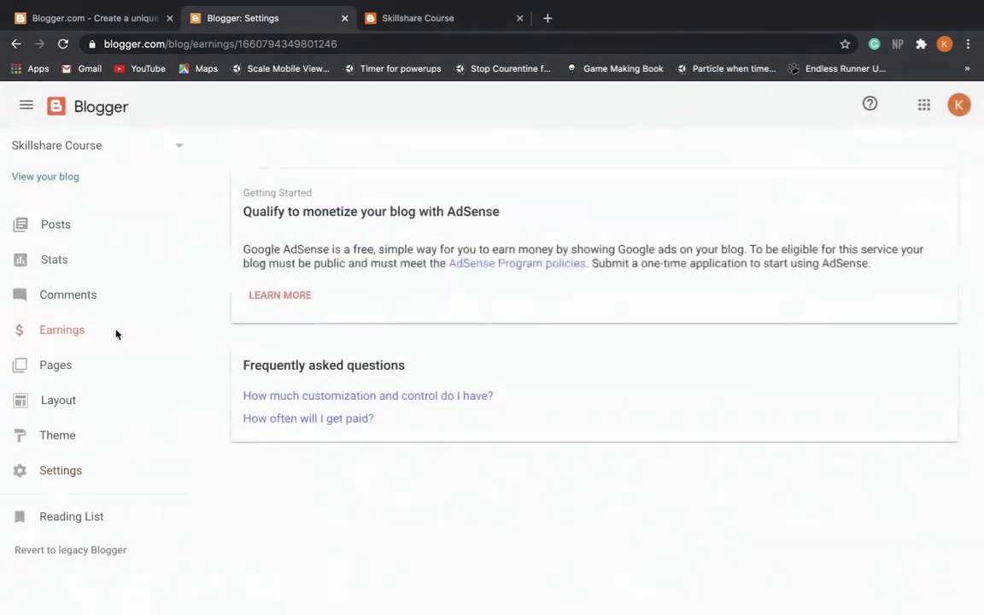
pyautogui.click(113, 481)
pyautogui.scroll(-3, 409, 428)
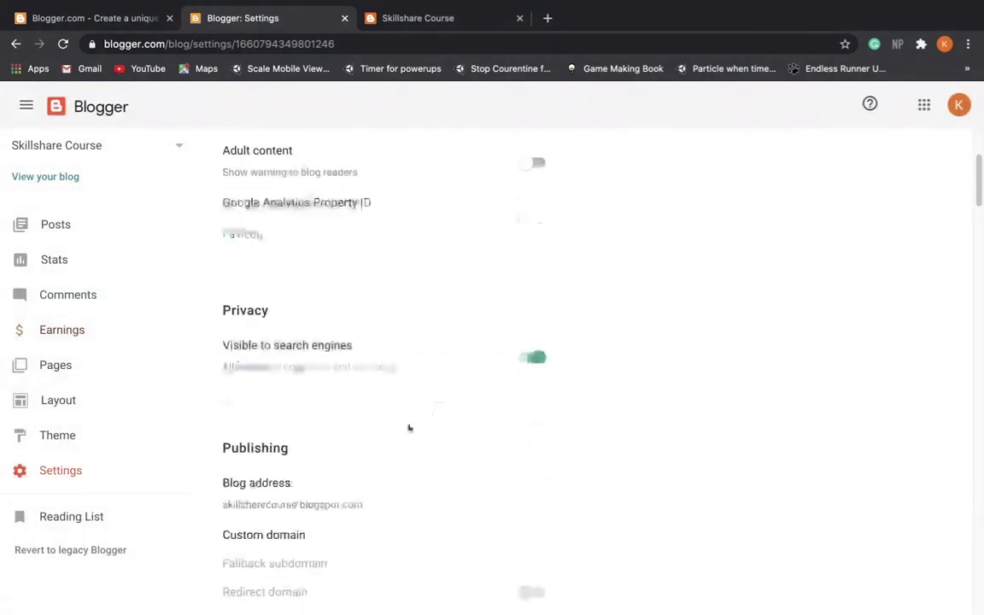
pyautogui.scroll(-10, 422, 355)
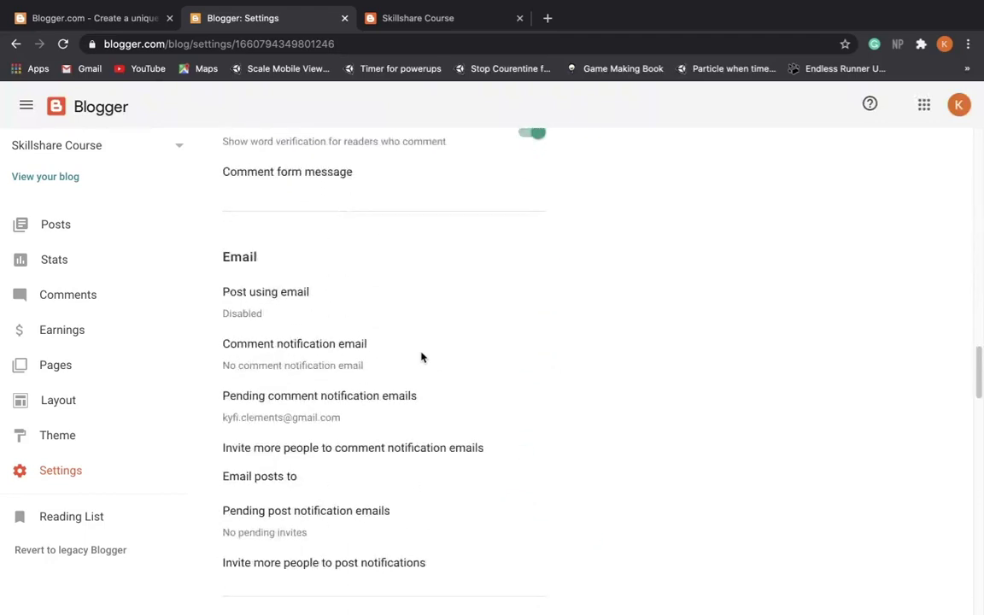
pyautogui.scroll(-10, 422, 357)
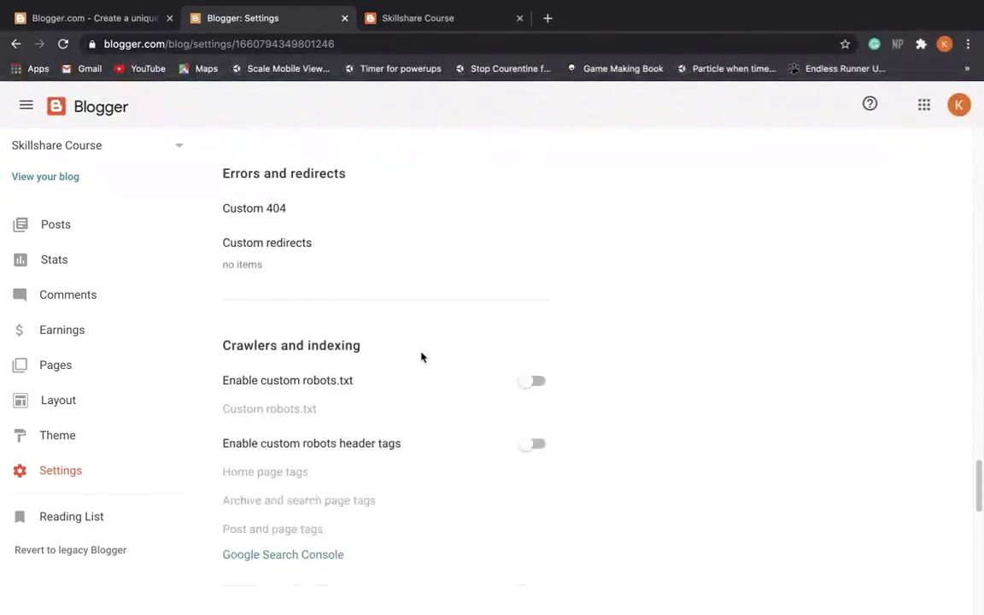
pyautogui.scroll(-10, 421, 357)
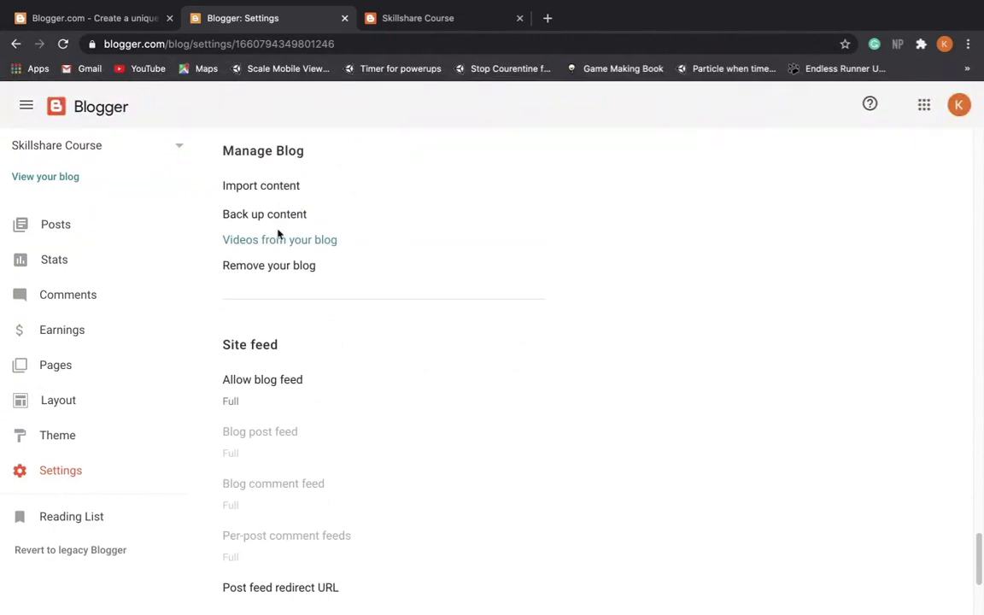
pyautogui.scroll(-5, 411, 347)
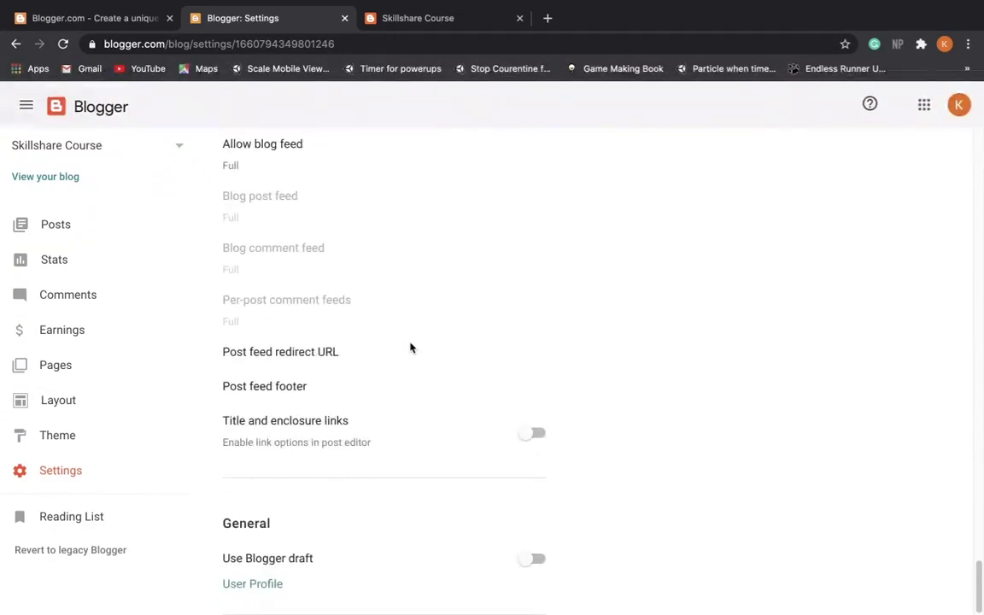
# Scroll back up to Basic, showing title Skillshare Course and description Test 123
pyautogui.scroll(6, 512, 478)
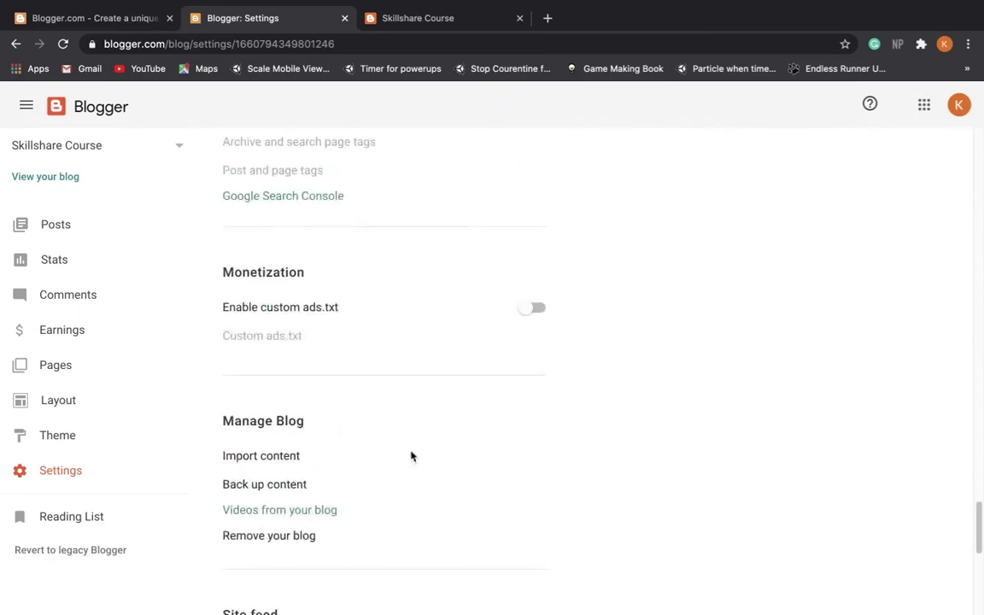
pyautogui.scroll(10, 351, 334)
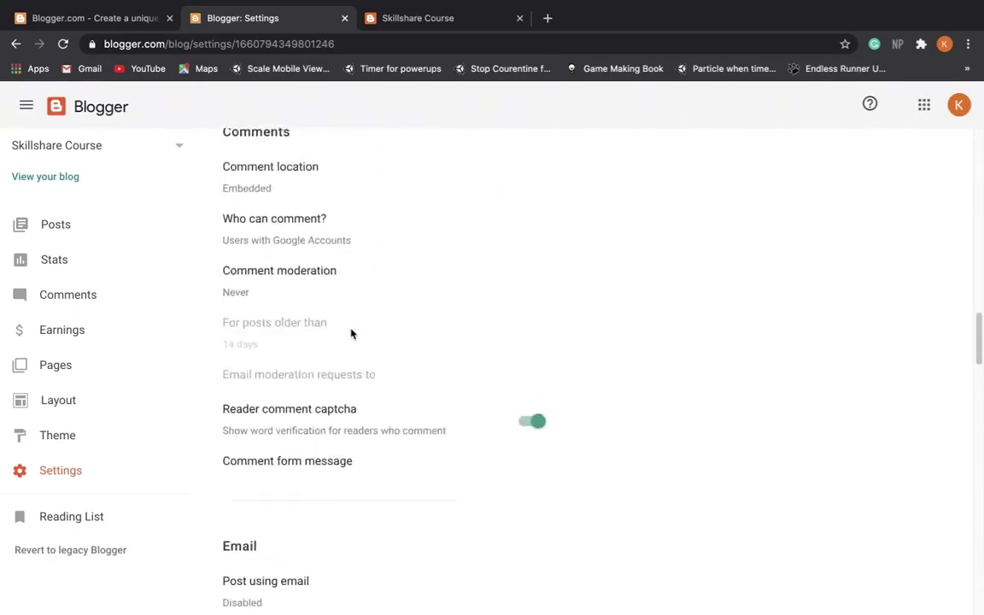
pyautogui.scroll(15, 351, 334)
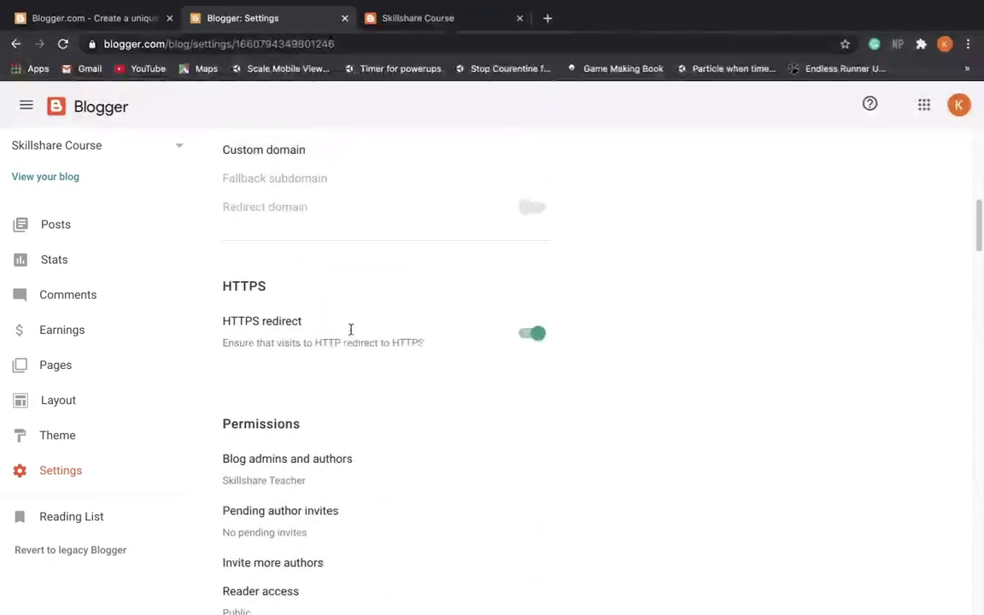
pyautogui.scroll(5, 350, 331)
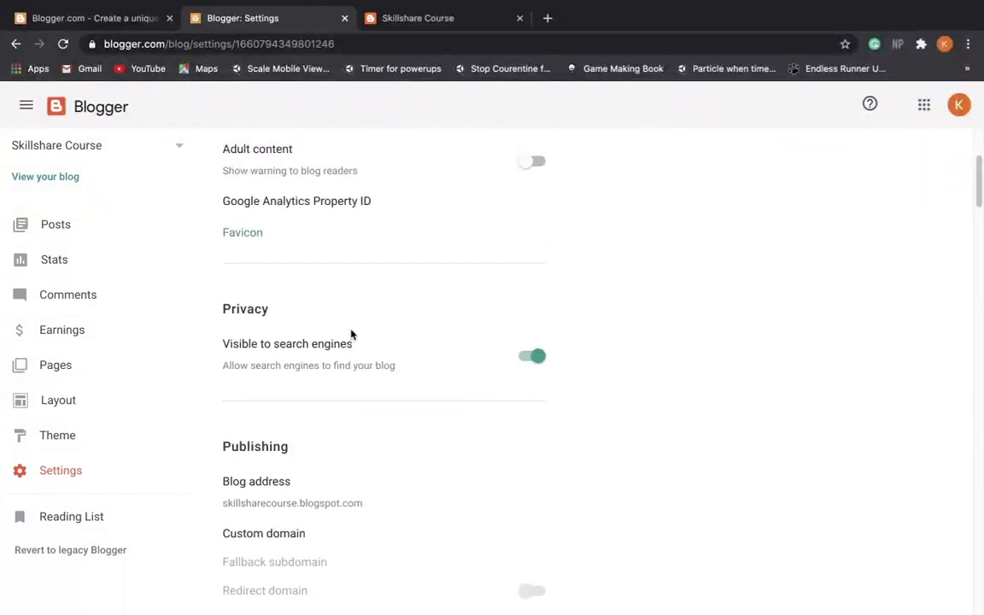
pyautogui.scroll(5, 351, 334)
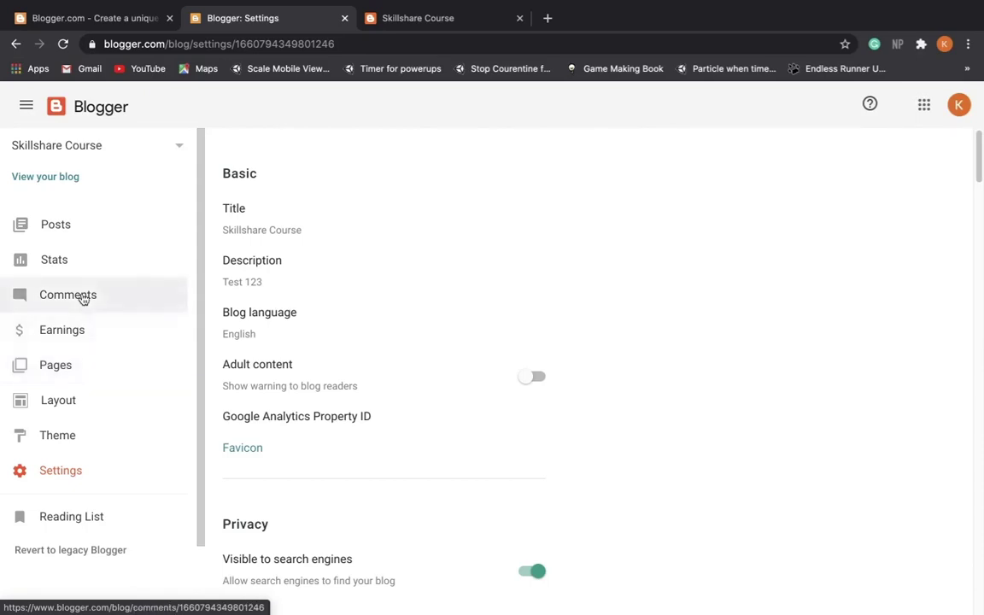
# Open the Posts list showing the published posts Test #2 and Test #1
pyautogui.click(82, 229)
pyautogui.moveTo(355, 608)
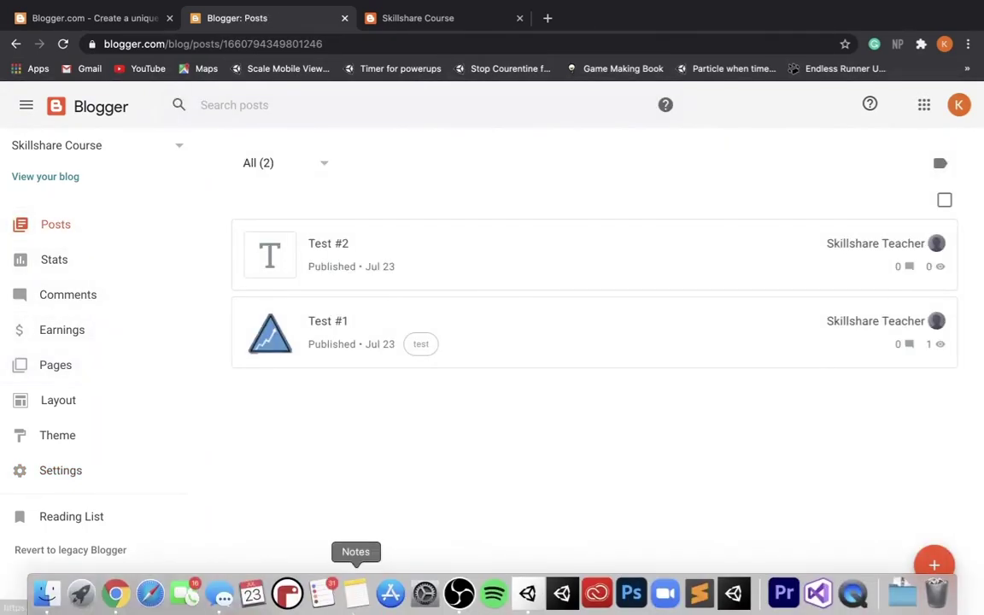